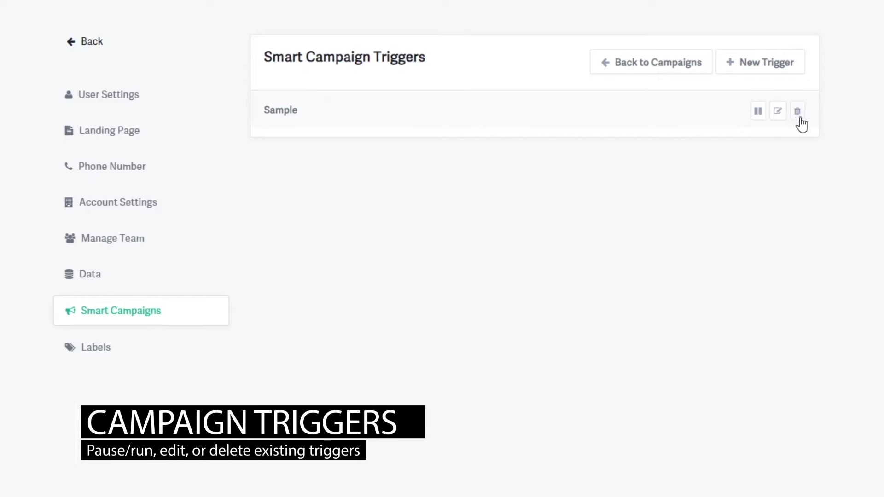
# Create a new campaign trigger named New that affects the campaign Recruiting: Co-Operating Agent.
pyautogui.click(778, 69)
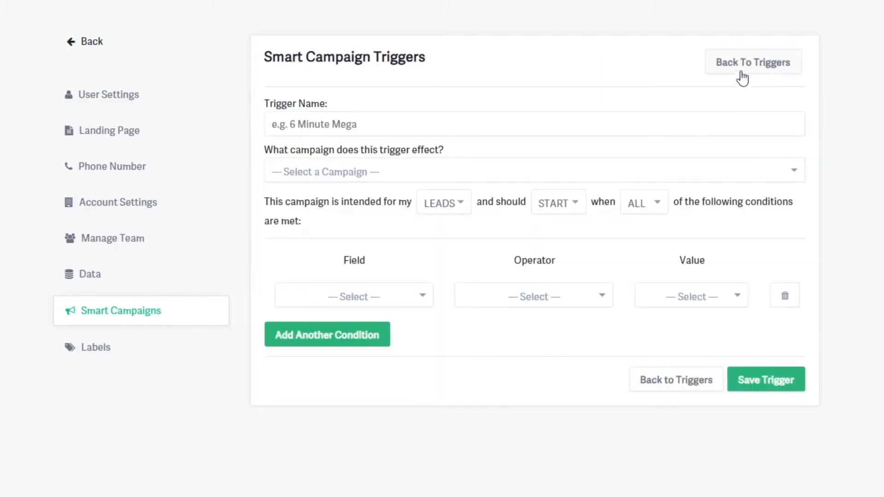
pyautogui.click(499, 124)
pyautogui.write('New')
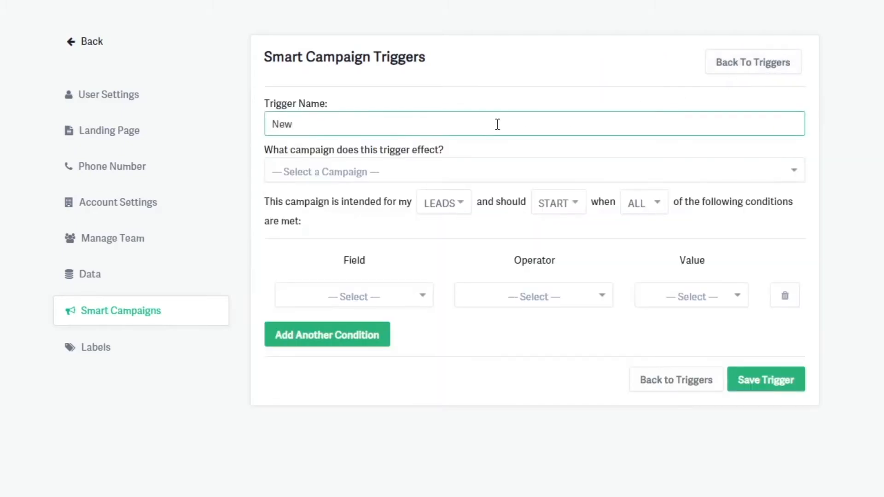
pyautogui.click(489, 168)
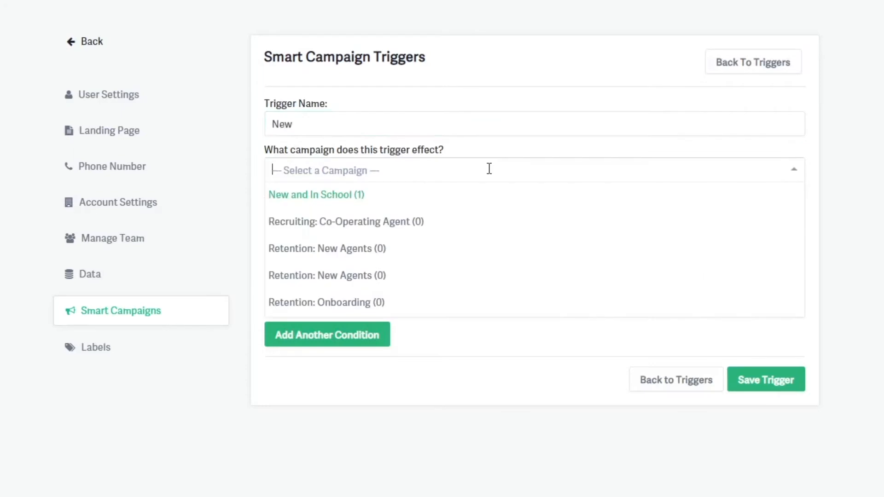
pyautogui.click(468, 223)
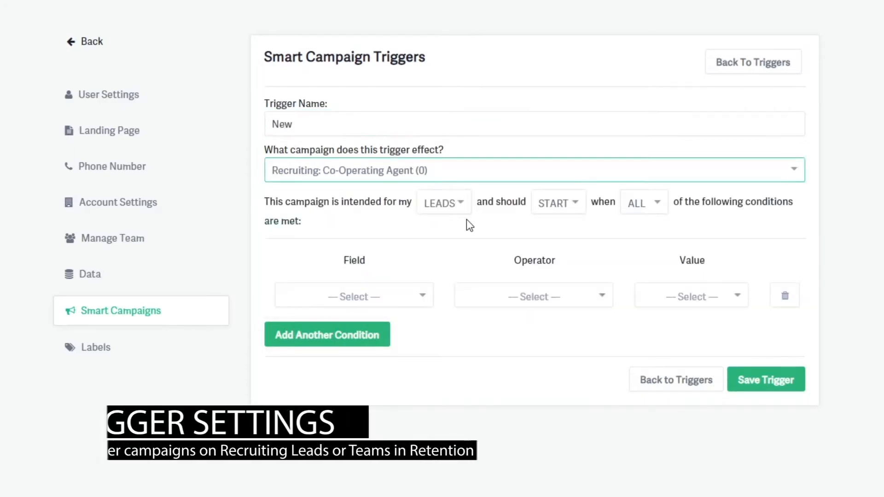
# Review the choices for the trigger's audience, its start or stop action, and its all or any condition matching.
pyautogui.click(461, 212)
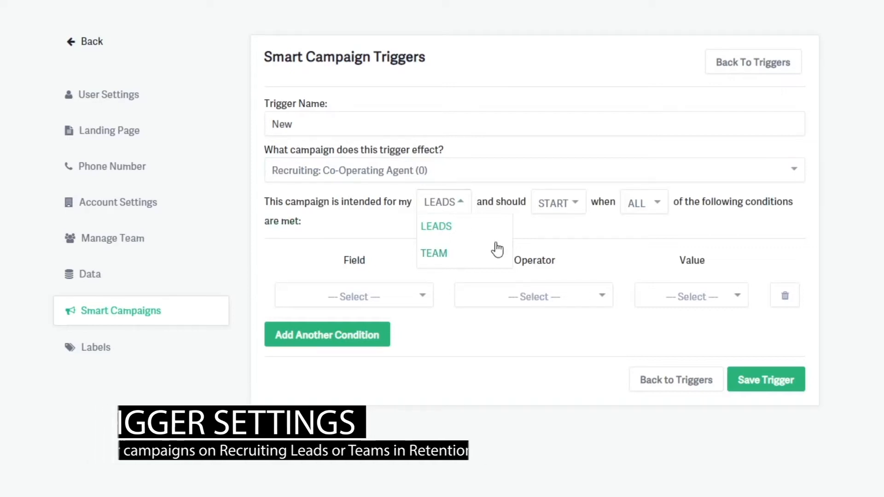
pyautogui.click(553, 238)
pyautogui.click(572, 212)
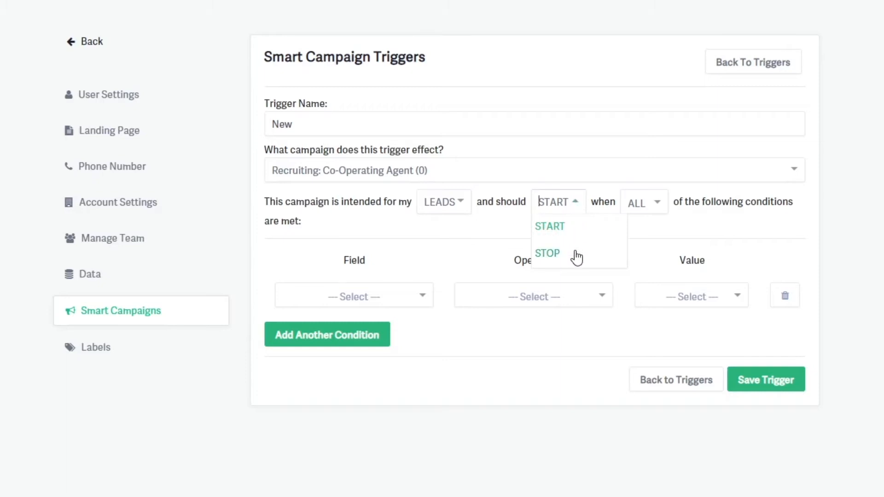
pyautogui.click(647, 230)
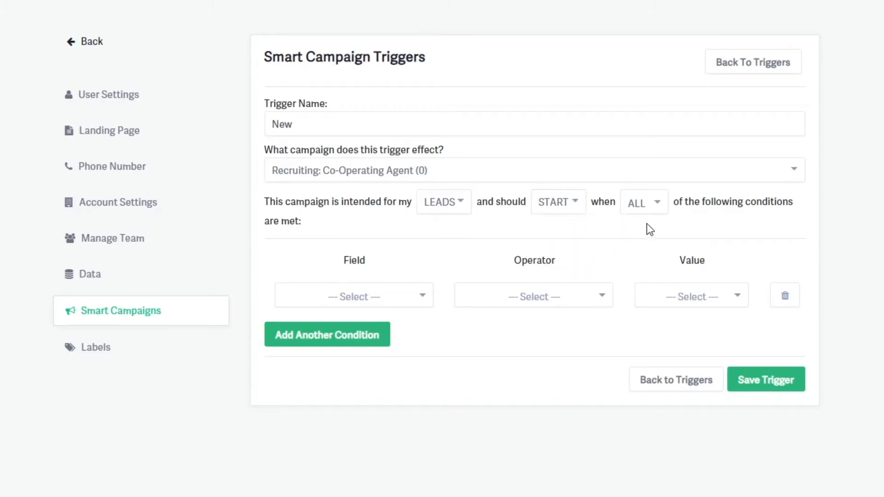
pyautogui.click(651, 211)
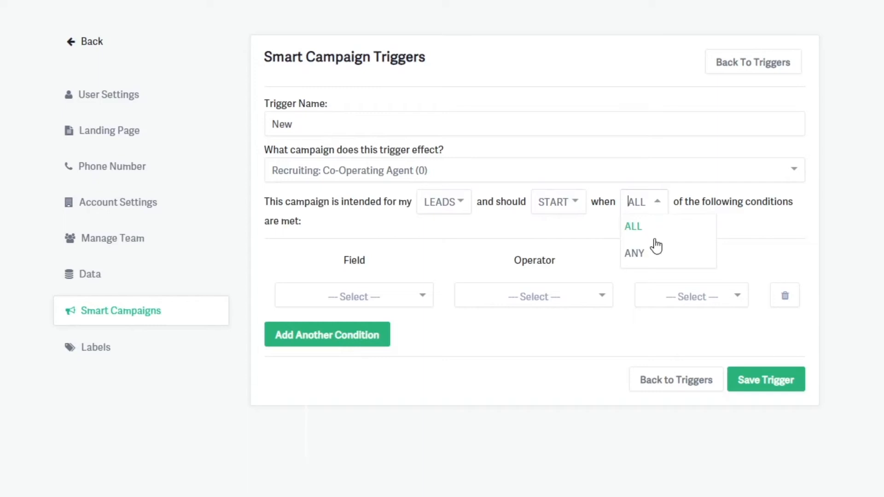
pyautogui.click(592, 266)
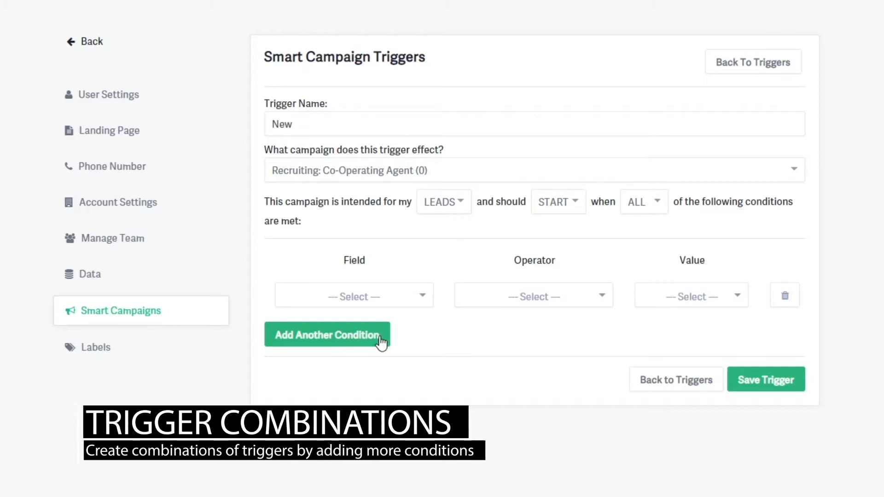
# Define the trigger's first condition as Source is Landing Page.
pyautogui.click(426, 297)
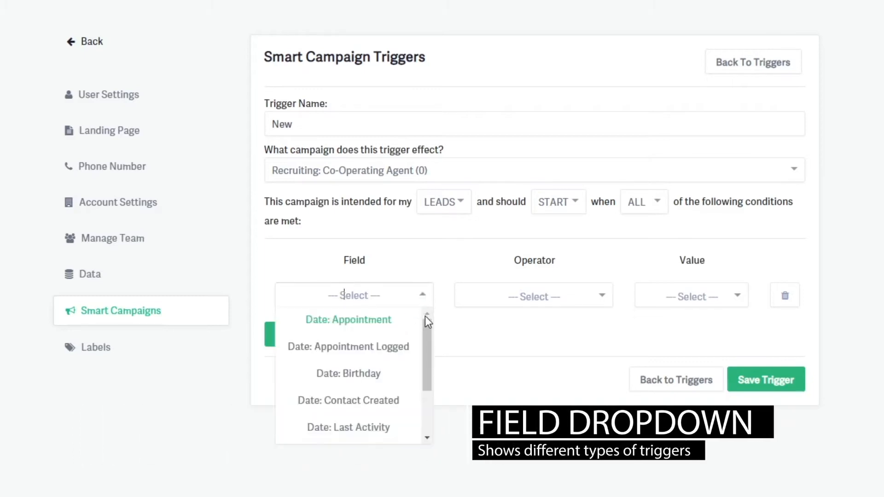
pyautogui.moveTo(425, 323); pyautogui.dragTo(425, 388)
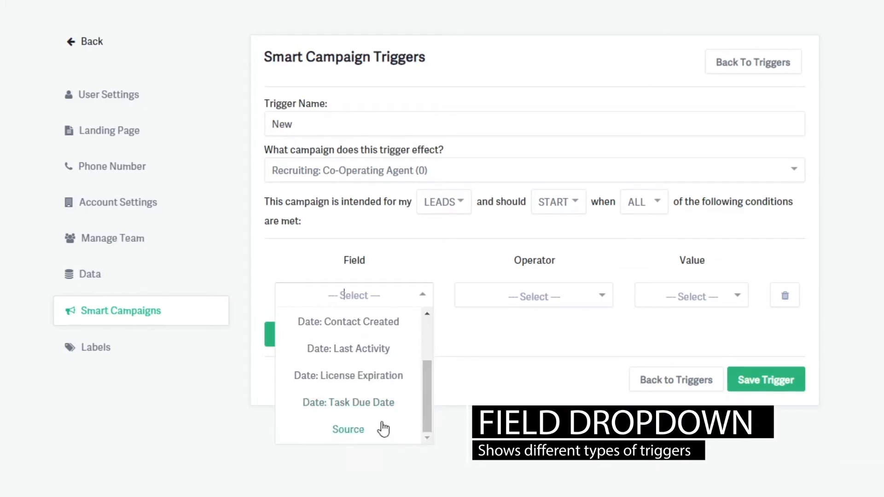
pyautogui.click(348, 430)
pyautogui.click(563, 297)
pyautogui.click(569, 323)
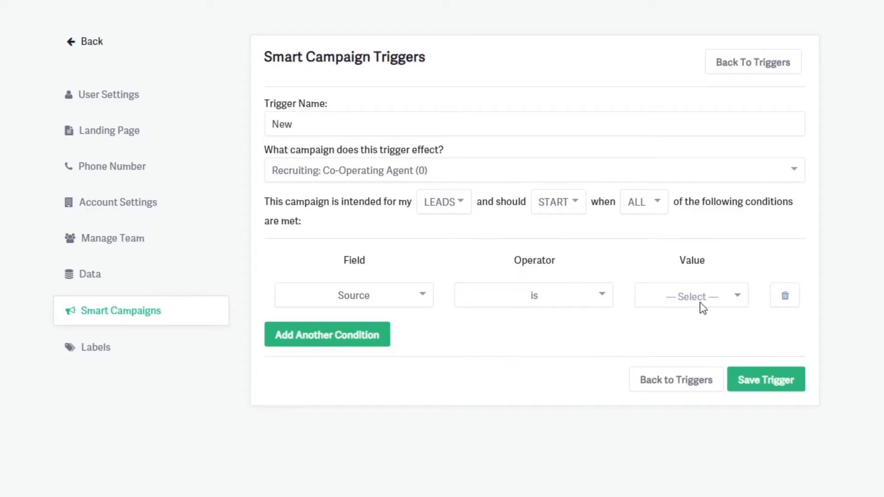
pyautogui.click(727, 299)
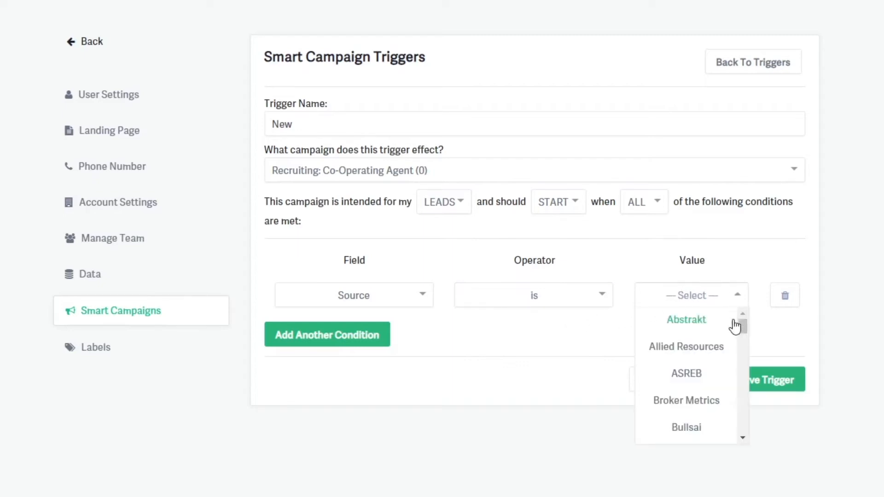
pyautogui.moveTo(741, 325); pyautogui.dragTo(741, 359)
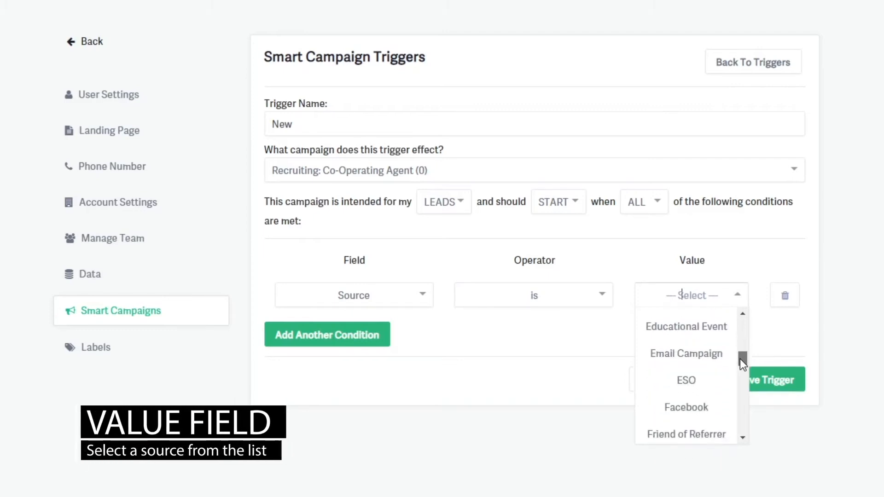
pyautogui.write('land')
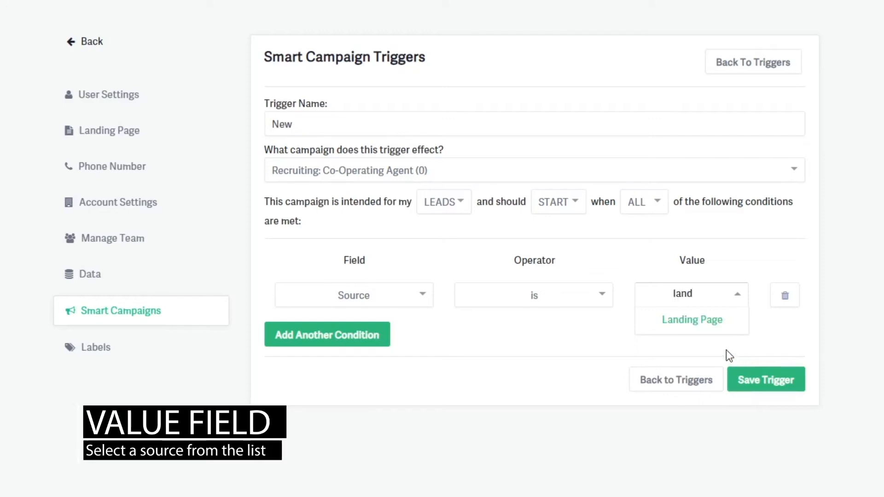
pyautogui.click(707, 327)
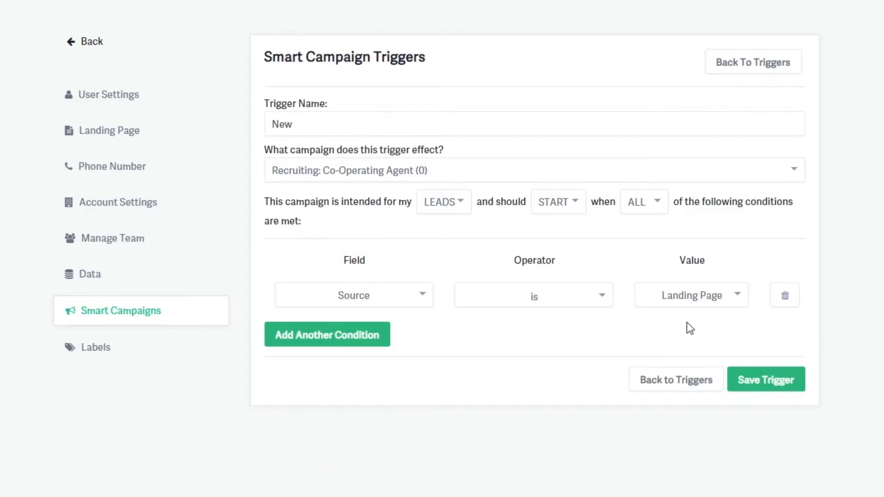
# Change the source condition's value to Referral.
pyautogui.click(737, 297)
pyautogui.write('ref')
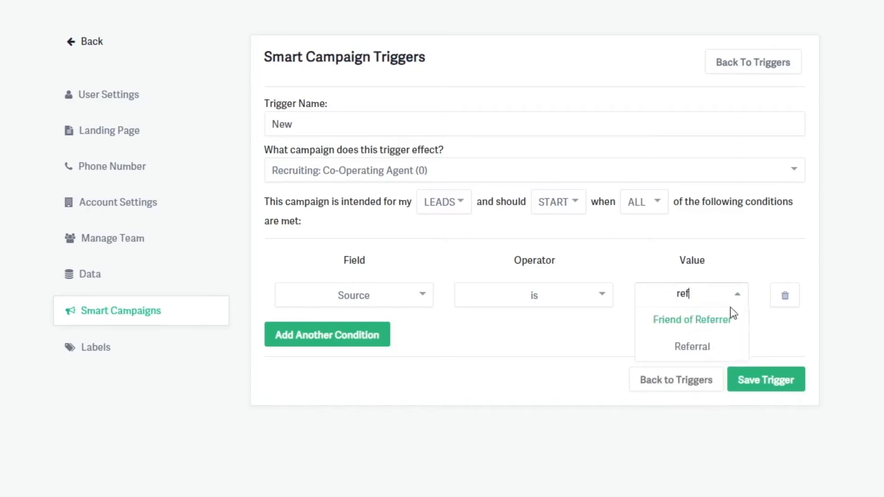
pyautogui.click(712, 348)
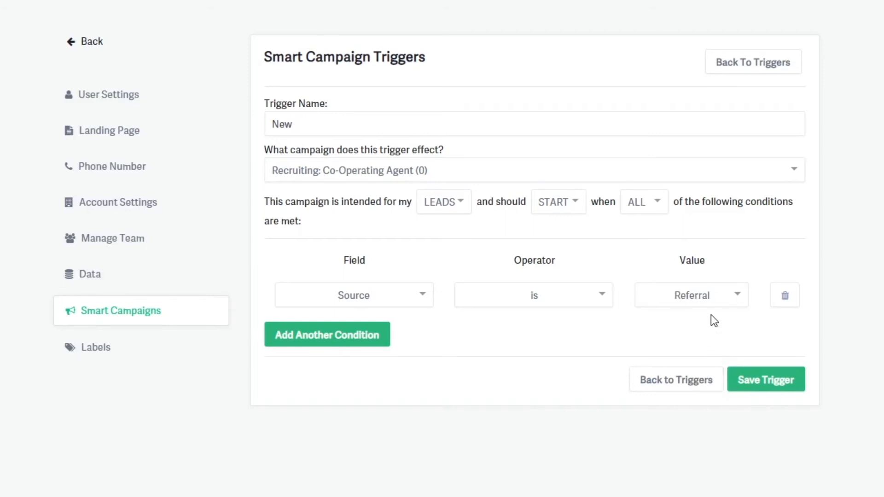
# Change the source condition's value to Facebook.
pyautogui.click(713, 294)
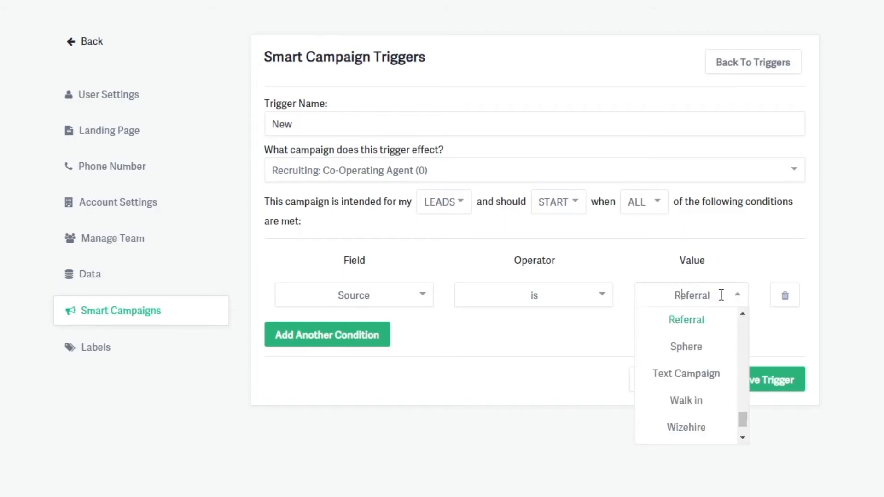
pyautogui.write('fac')
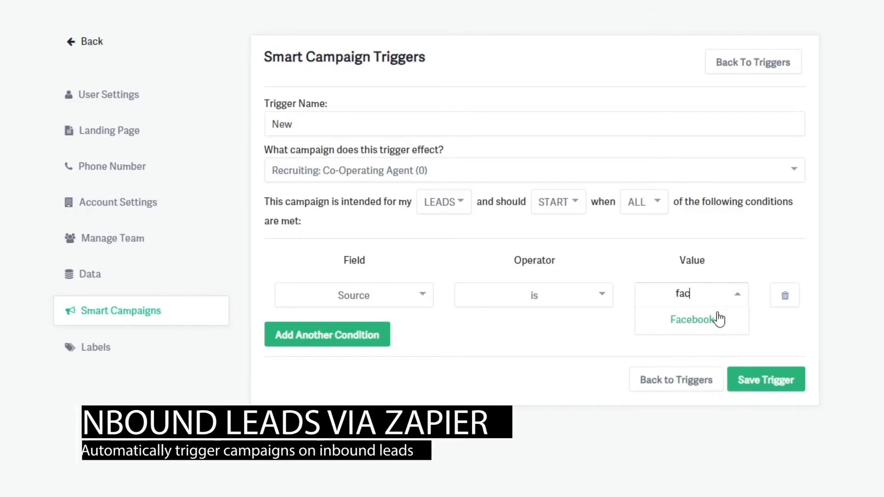
pyautogui.click(717, 328)
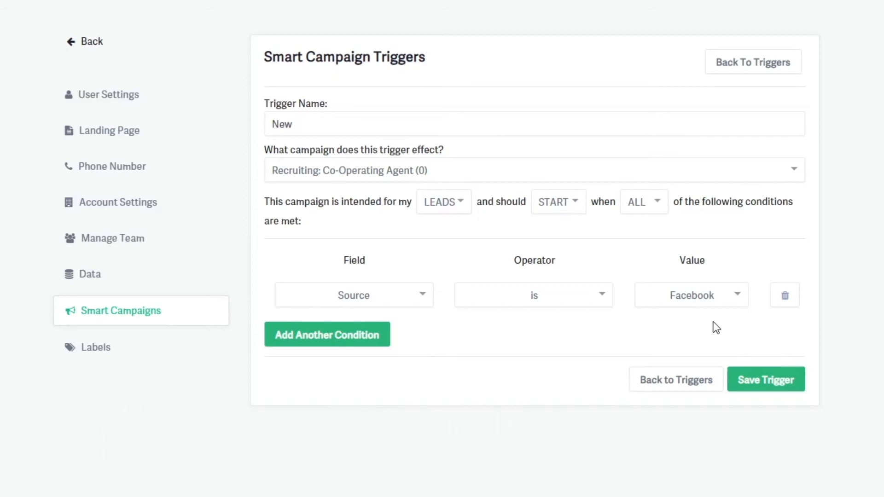
# Look through the remaining lead sources available as the condition's value, down to the end of the list.
pyautogui.click(713, 297)
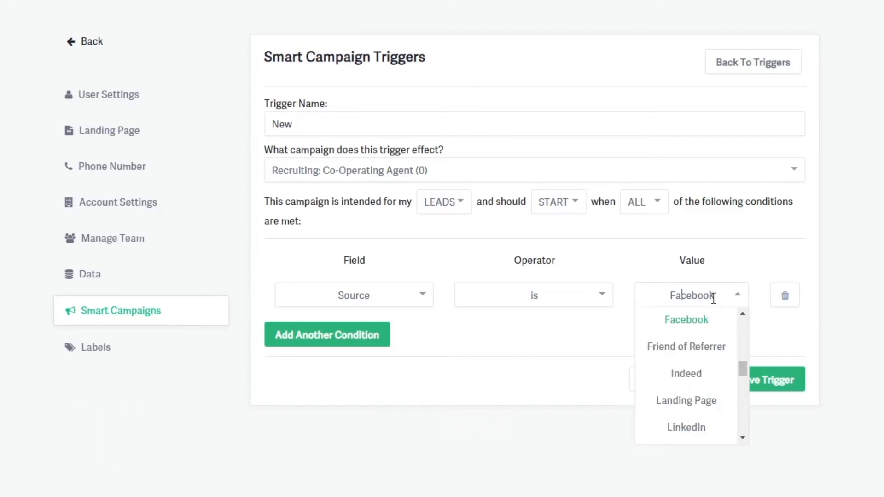
pyautogui.scroll(-5, 728, 388)
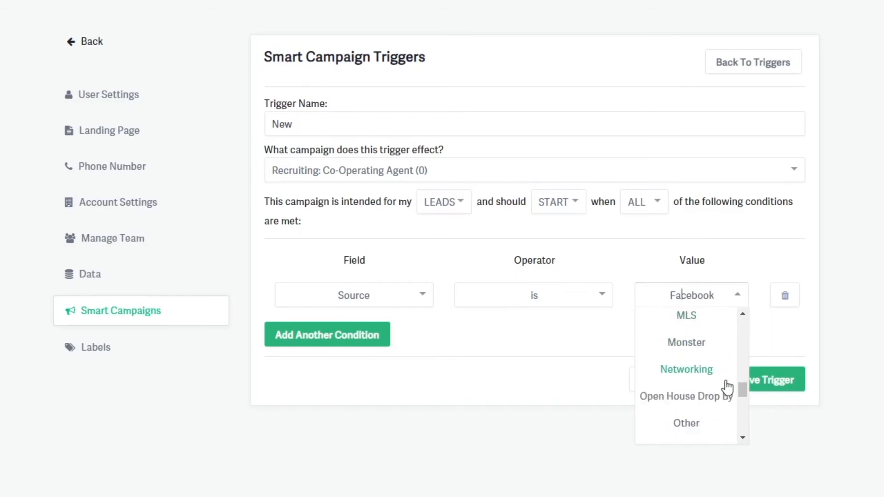
pyautogui.scroll(-3, 728, 388)
pyautogui.scroll(-3, 728, 389)
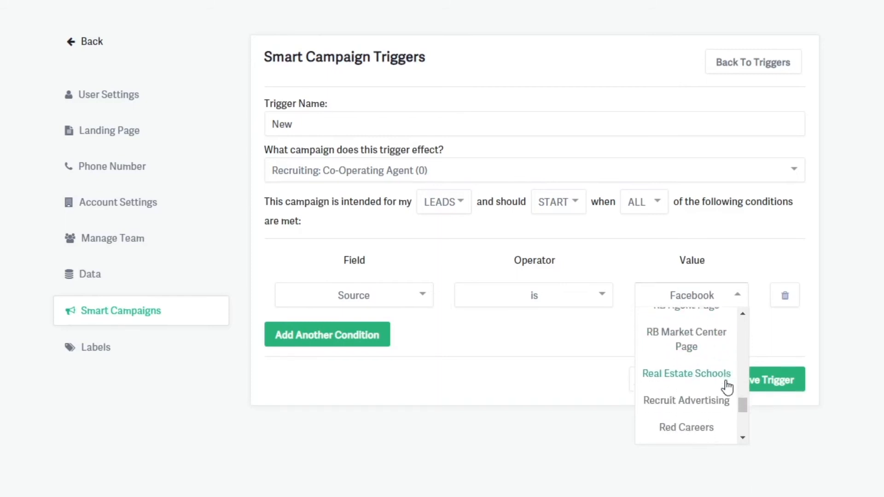
pyautogui.scroll(-5, 728, 388)
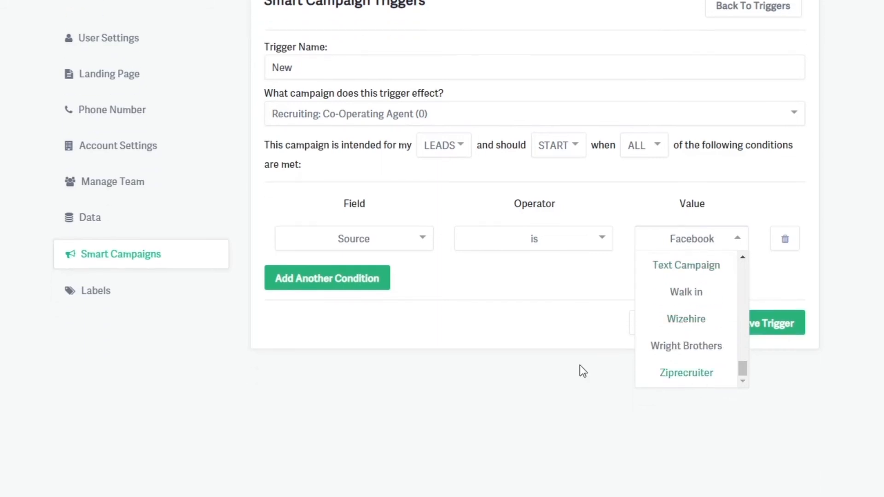
pyautogui.scroll(1, 580, 366)
# Review the date-based fields available for the condition and the trigger's audience choices.
pyautogui.click(394, 297)
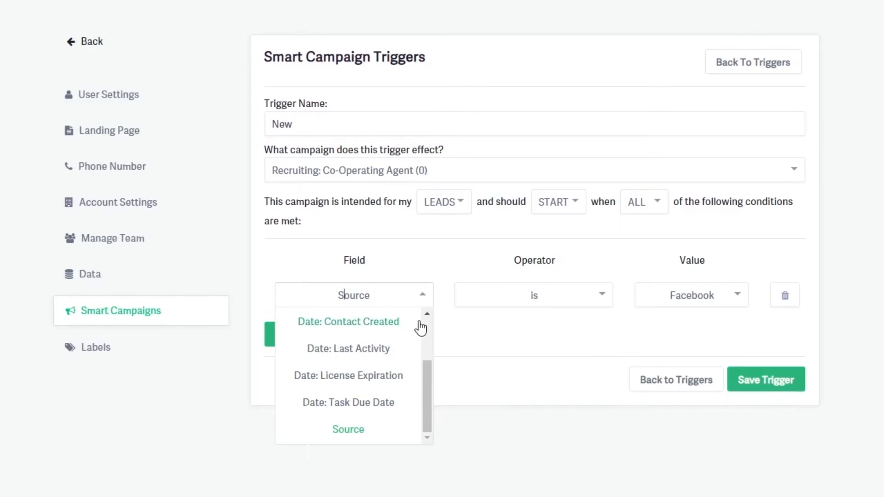
pyautogui.moveTo(426, 369); pyautogui.dragTo(429, 323)
pyautogui.click(444, 203)
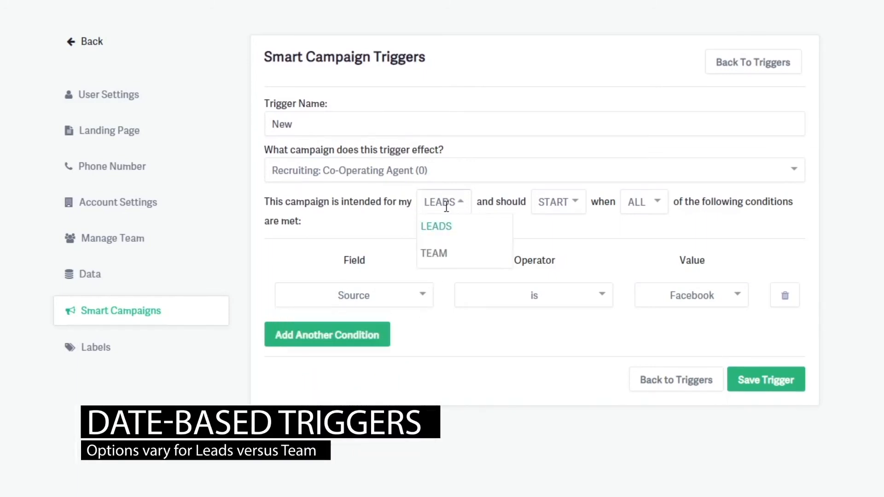
# Change the condition's field to Date: Appointment, trying the value Date before settling on 1 Day Prior.
pyautogui.click(424, 296)
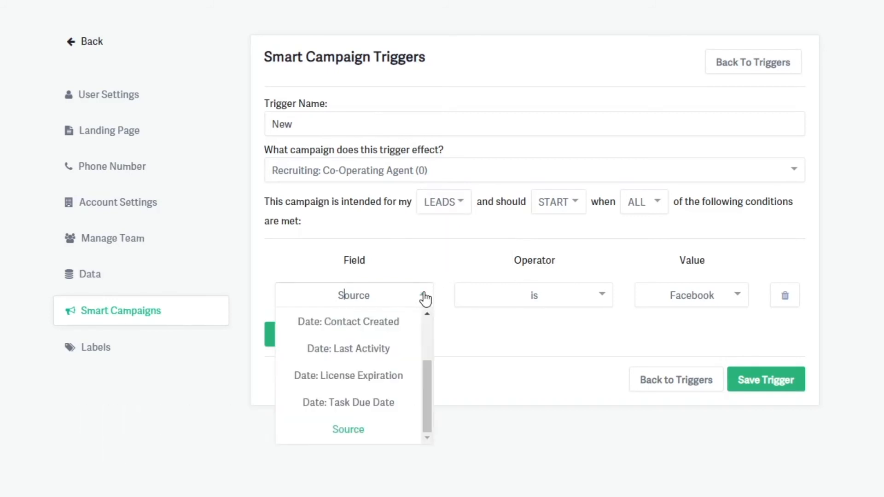
pyautogui.moveTo(425, 370); pyautogui.dragTo(424, 321)
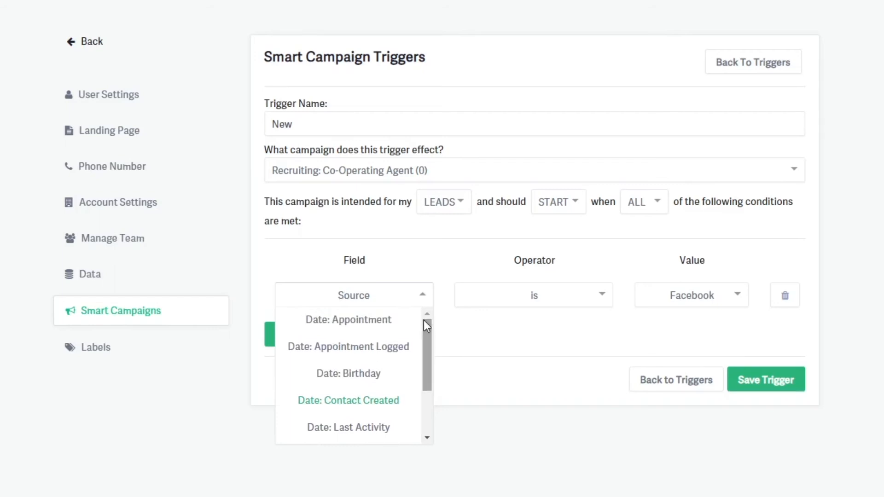
pyautogui.click(383, 321)
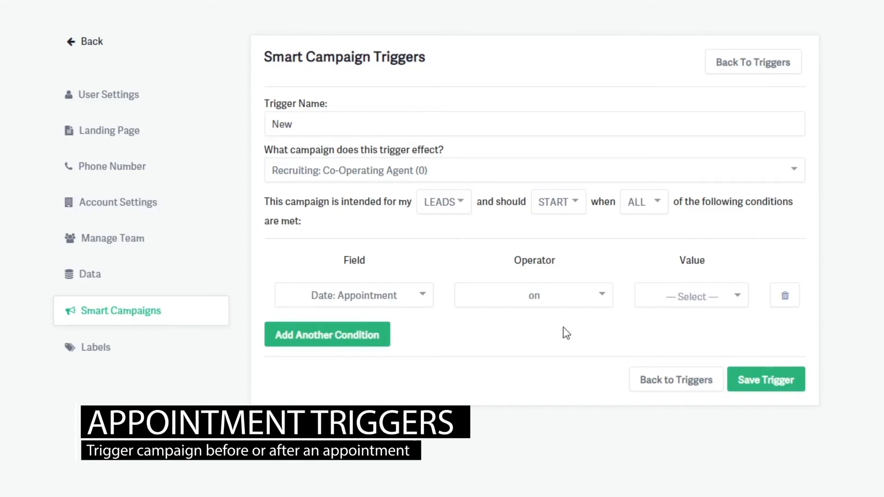
pyautogui.click(737, 295)
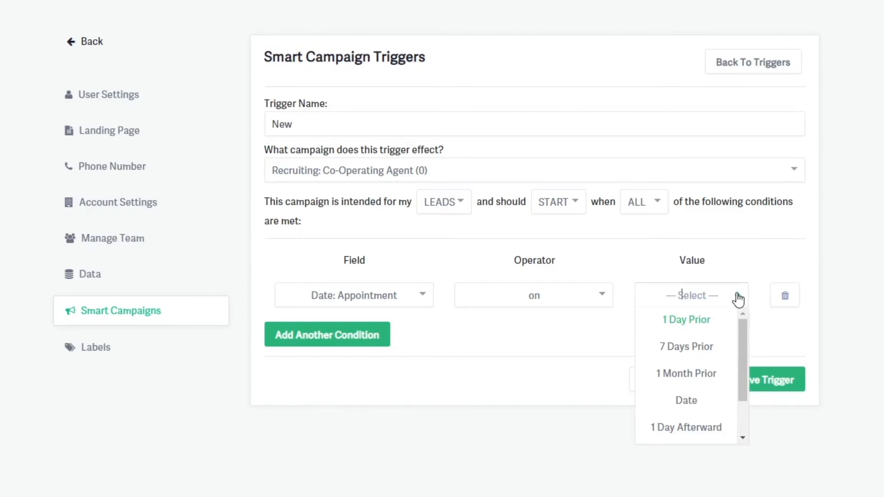
pyautogui.click(690, 399)
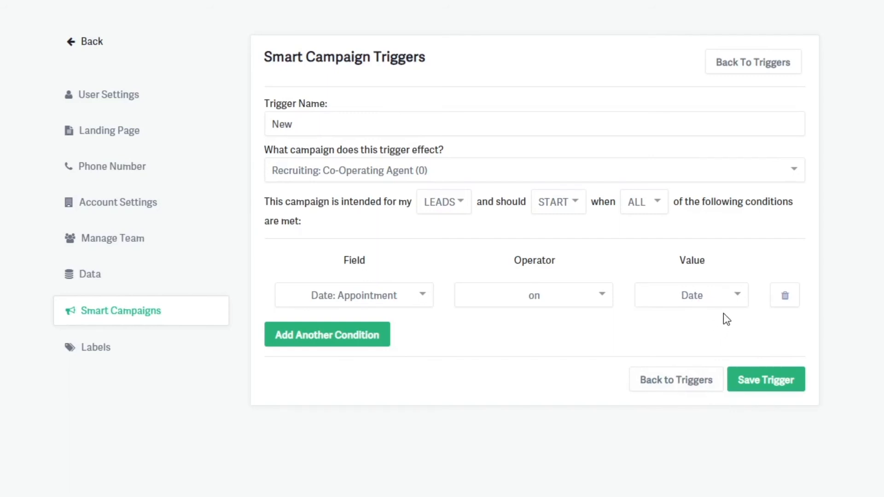
pyautogui.click(734, 297)
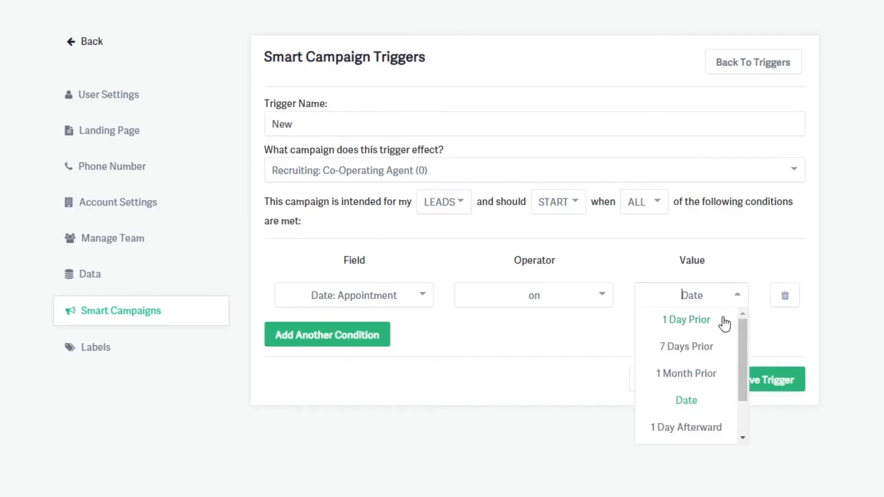
pyautogui.click(725, 322)
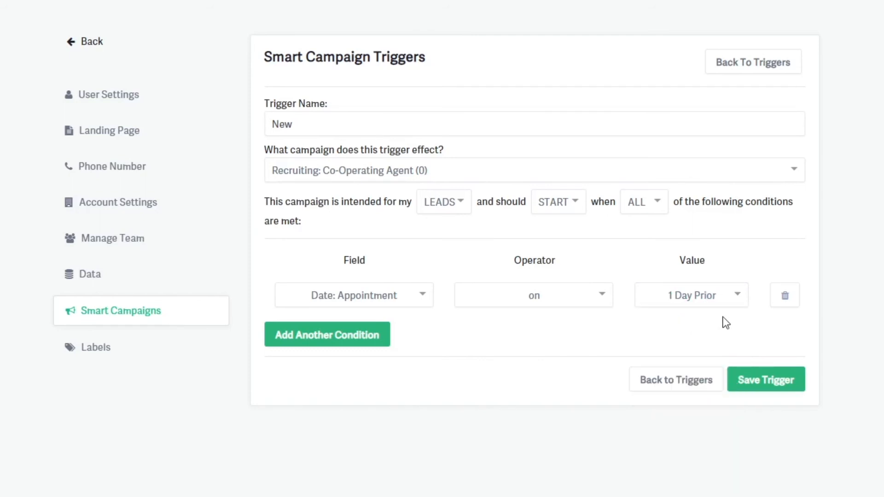
# Set the condition's value to 1 Day Afterward and change its field to Date: Appointment Logged.
pyautogui.click(738, 297)
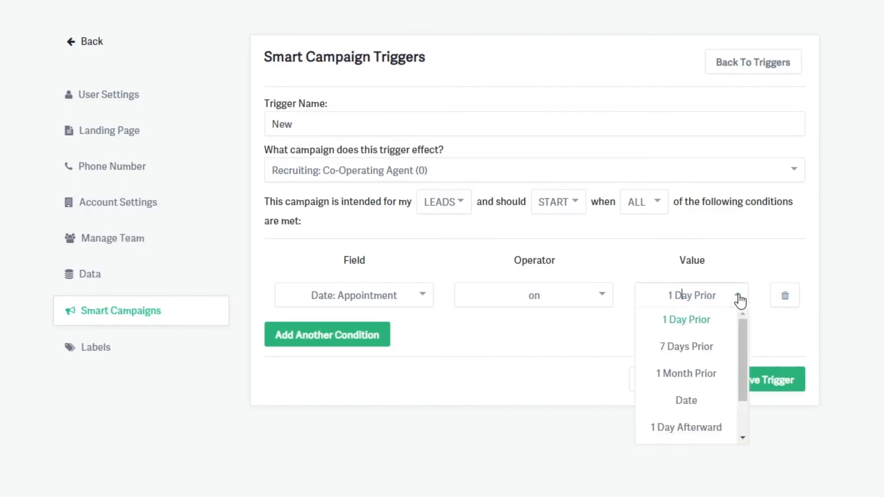
pyautogui.click(708, 433)
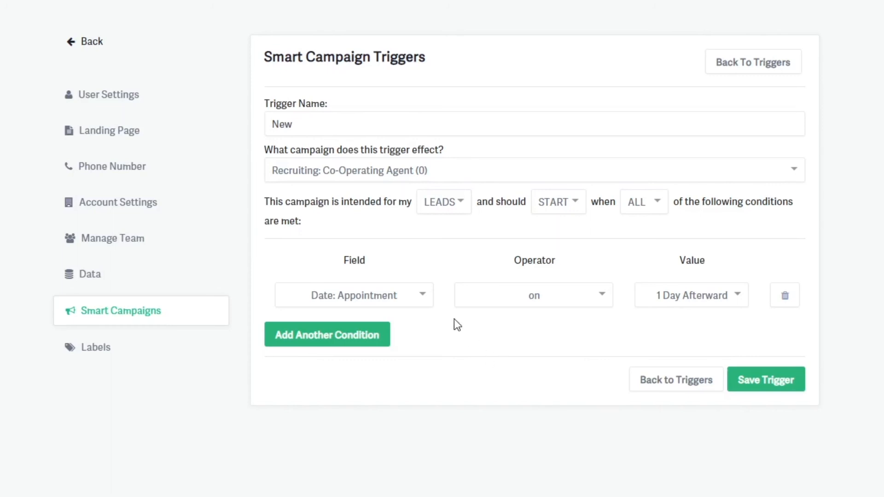
pyautogui.click(424, 298)
pyautogui.click(405, 347)
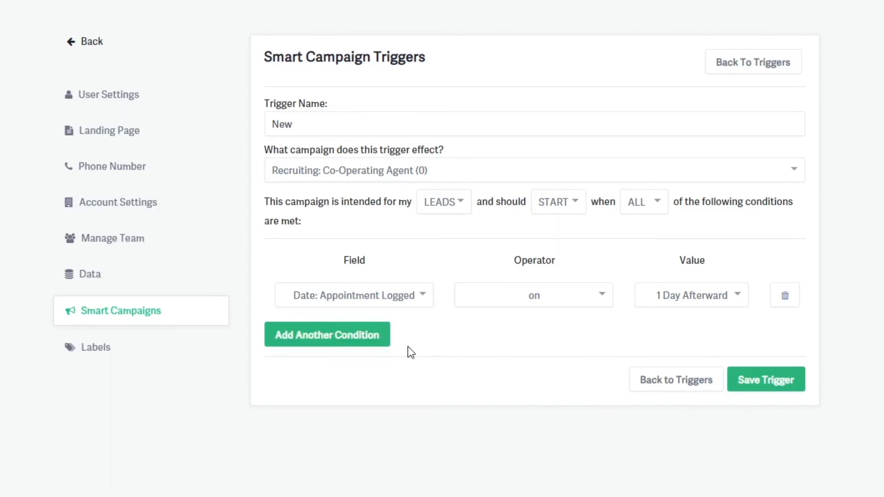
# Look through the condition fields available for leads, down to the end of the list.
pyautogui.click(419, 308)
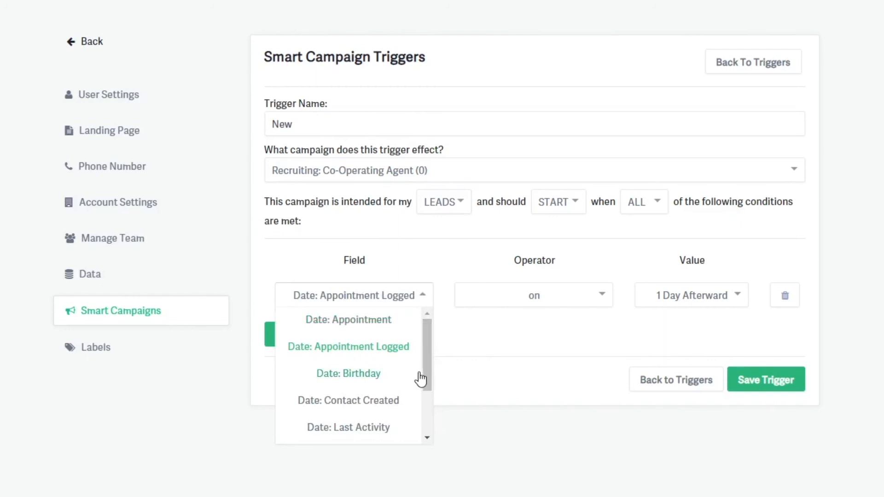
pyautogui.moveTo(425, 375); pyautogui.dragTo(427, 421)
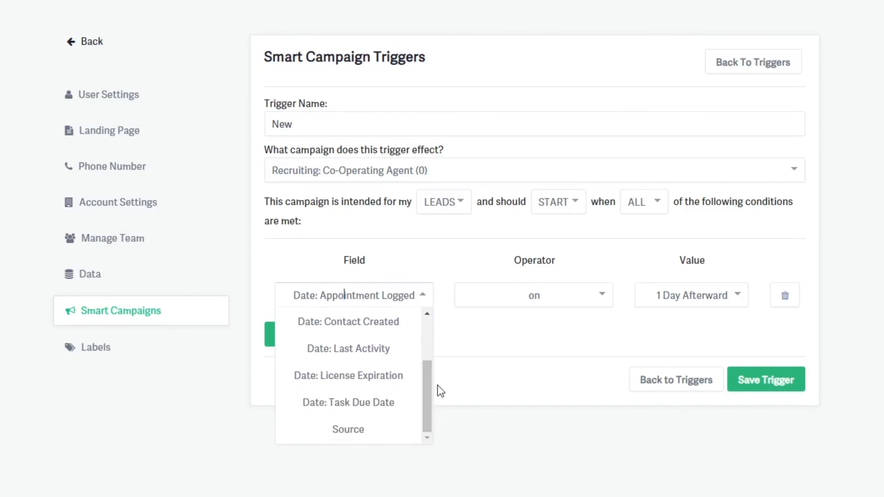
pyautogui.click(453, 365)
# Switch the campaign's audience to TEAM and set the condition's field to Date: Anniversary with the value Date.
pyautogui.click(447, 202)
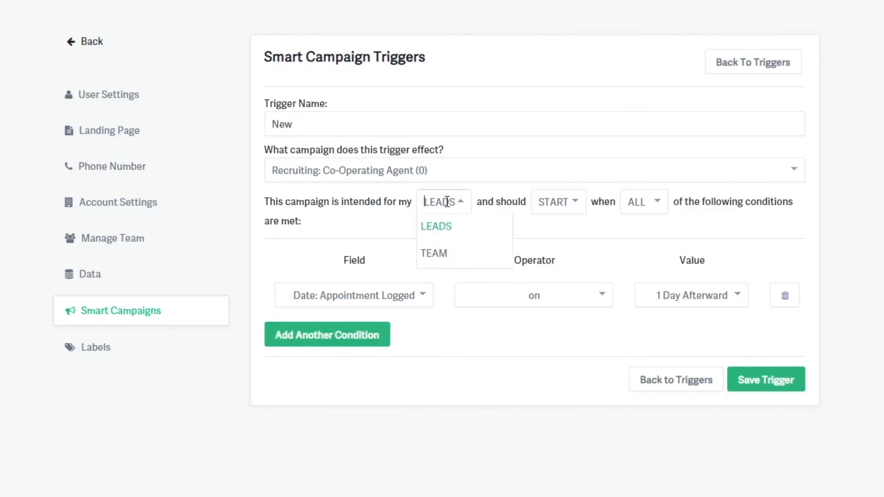
pyautogui.click(441, 256)
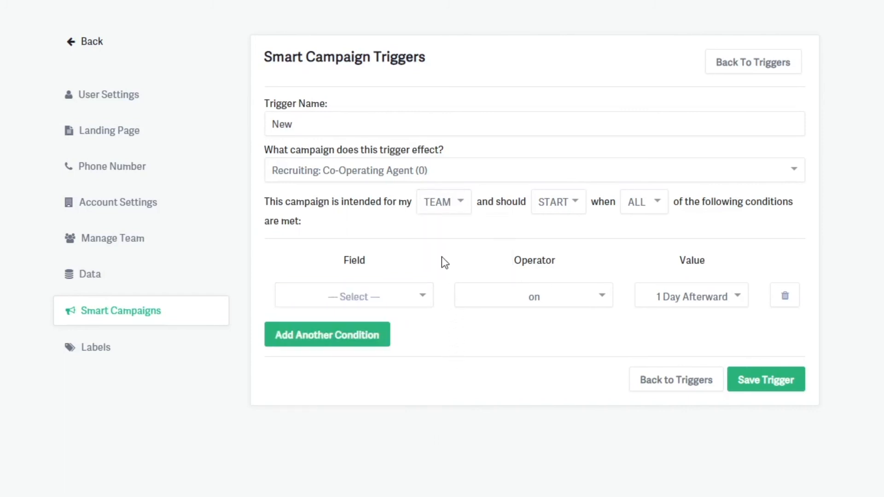
pyautogui.click(427, 299)
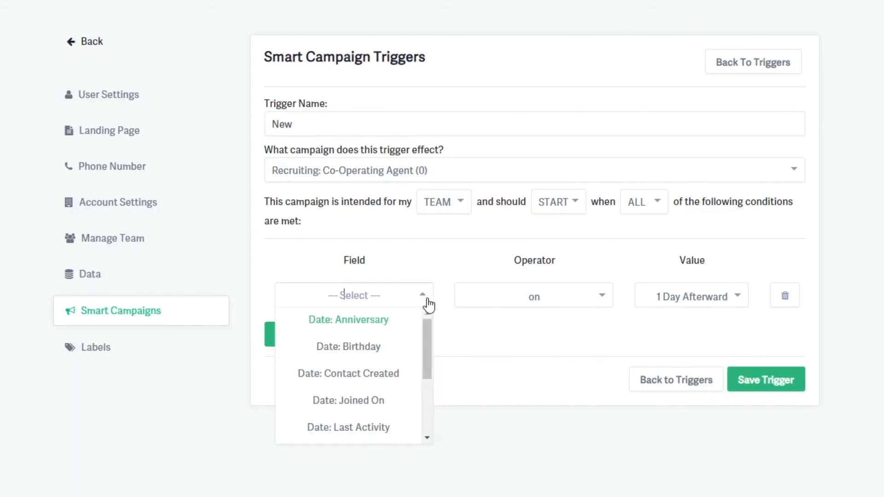
pyautogui.click(405, 324)
pyautogui.click(739, 295)
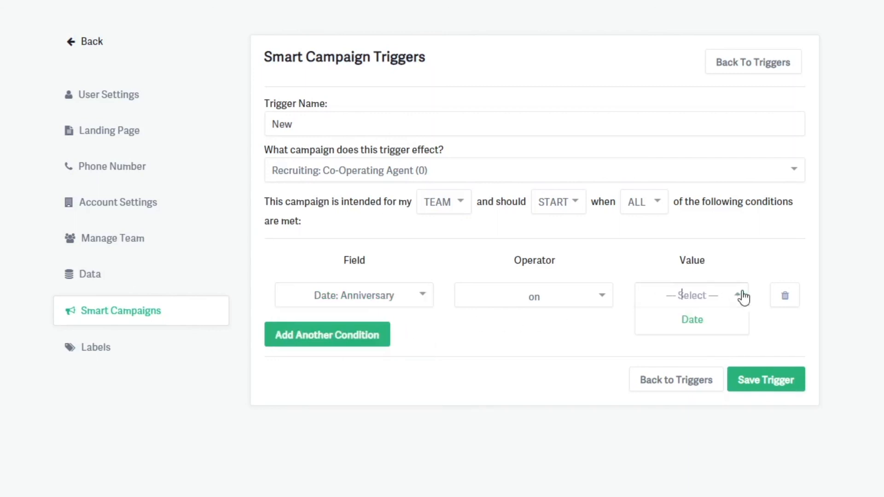
pyautogui.click(701, 321)
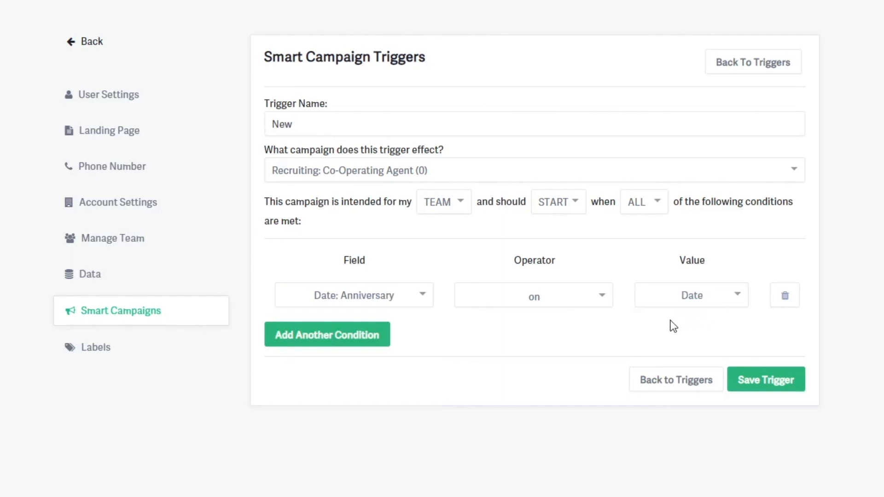
# Change the team condition's field to Date: Joined On.
pyautogui.click(423, 297)
pyautogui.moveTo(428, 344); pyautogui.dragTo(421, 366)
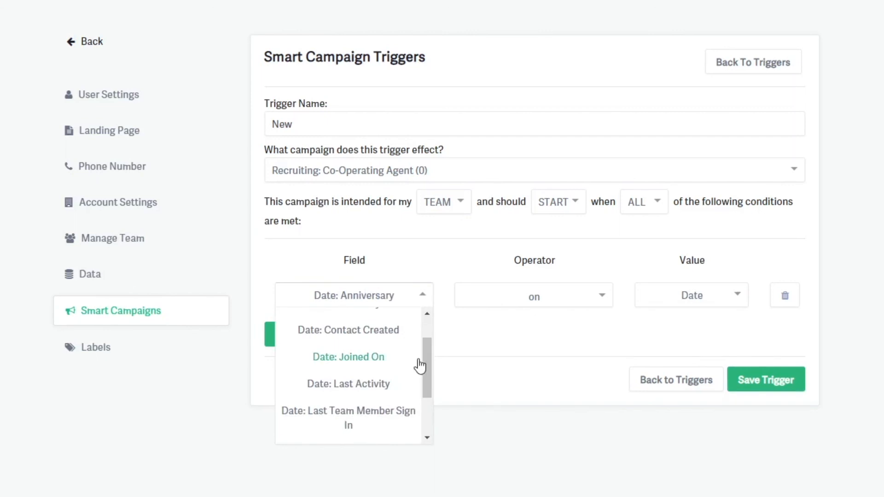
pyautogui.click(405, 361)
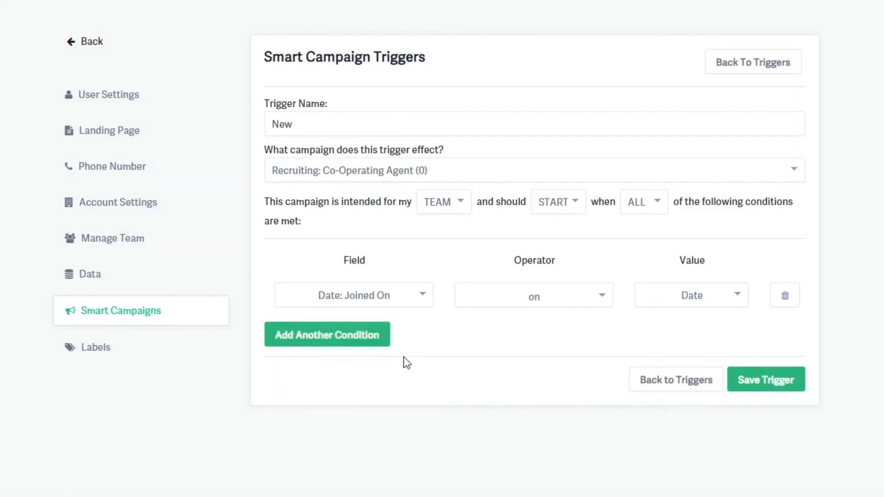